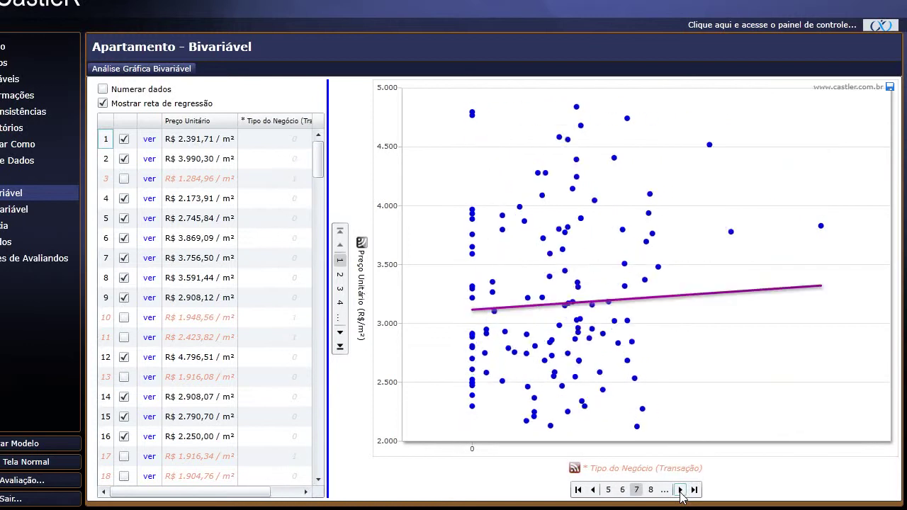
- Plot Preço Unitário against Padrão de Acabamento Automático in the bivariate analysis and number the data points
{"action": "left_click", "coordinate": [679, 490]}
{"action": "left_click", "coordinate": [680, 489]}
{"action": "left_click", "coordinate": [679, 489]}
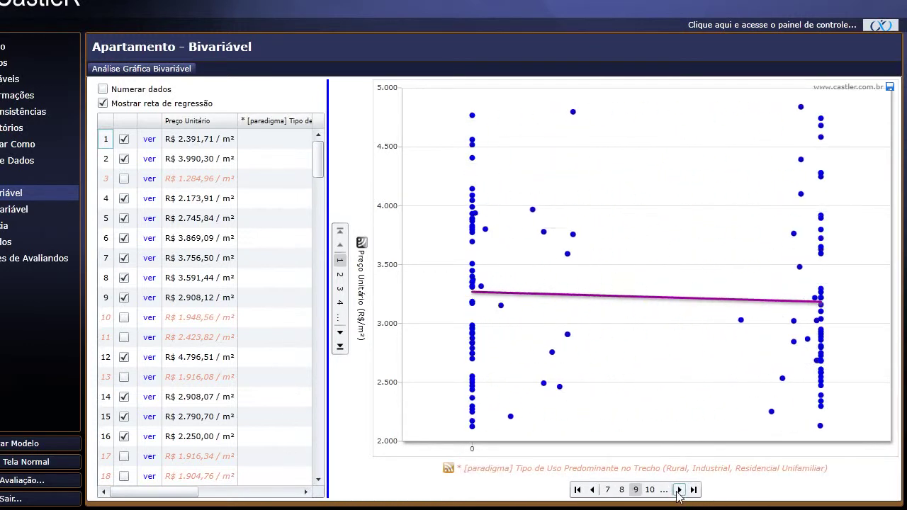
{"action": "left_click", "coordinate": [679, 490]}
{"action": "left_click", "coordinate": [679, 489]}
{"action": "left_click", "coordinate": [679, 490]}
{"action": "left_click", "coordinate": [680, 489]}
{"action": "left_click", "coordinate": [593, 489]}
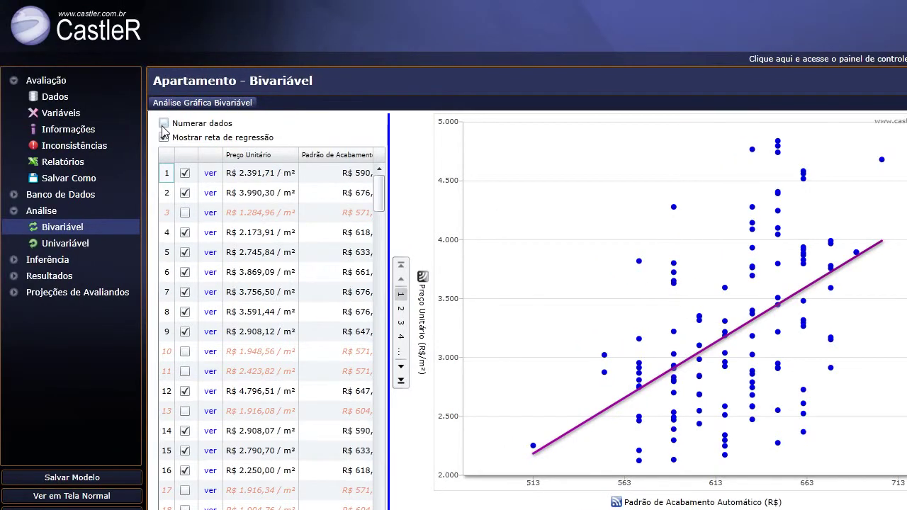
{"action": "left_click", "coordinate": [163, 125]}
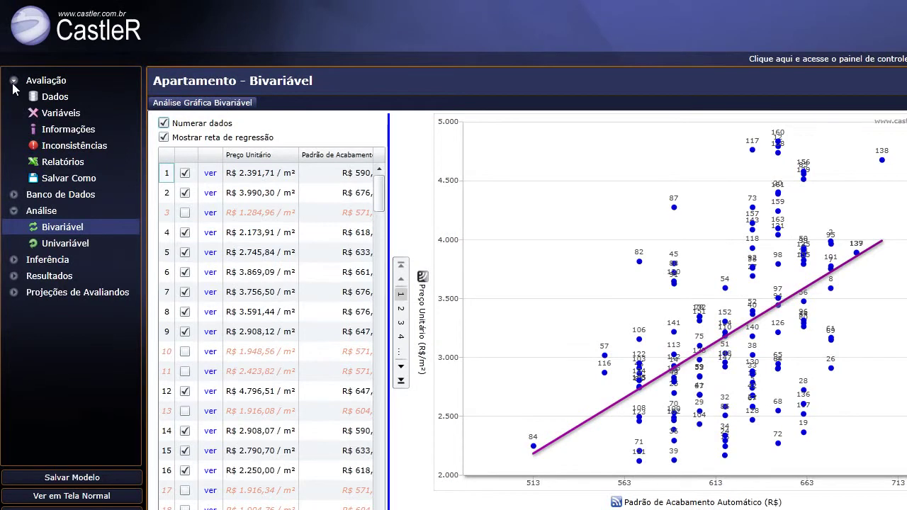
- Open the configuration of the automatic Padrão de Acabamento variable among the Comunitárias variables, keeping its automatic calculation mode enabled
{"action": "left_click", "coordinate": [12, 214]}
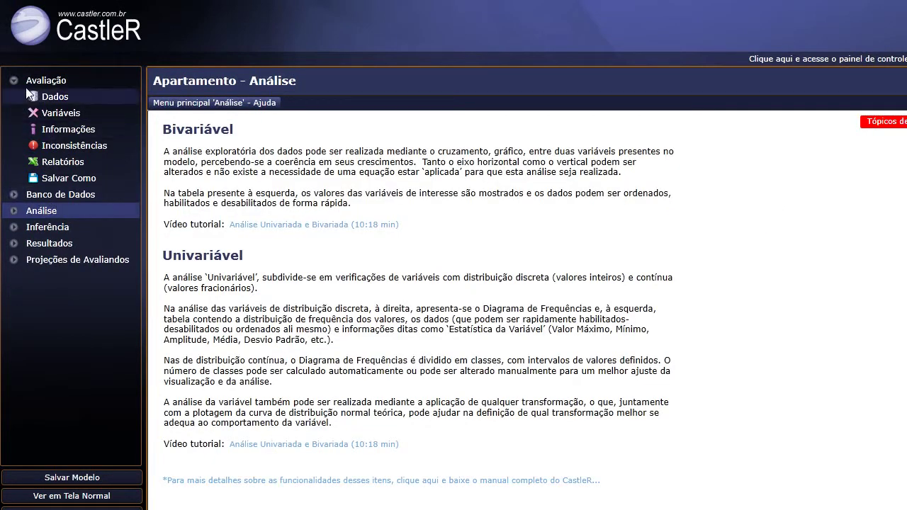
{"action": "left_click", "coordinate": [68, 115]}
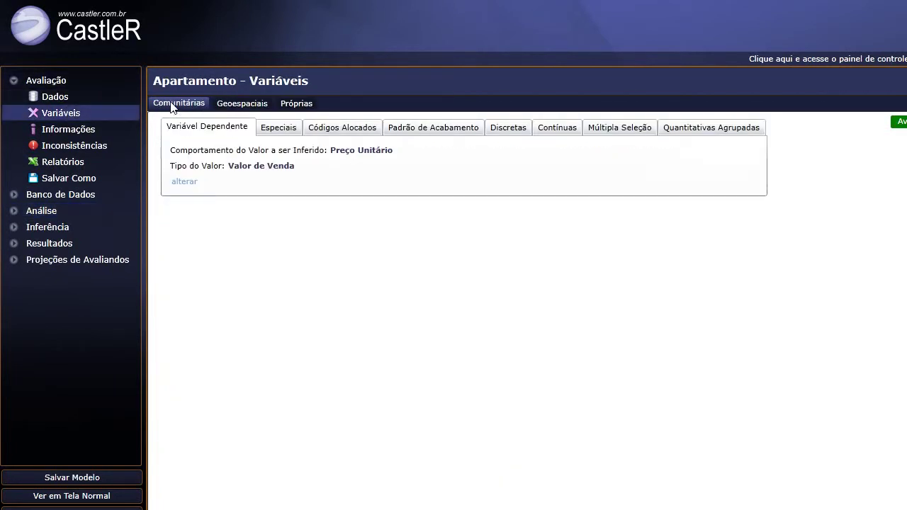
{"action": "left_click", "coordinate": [417, 130]}
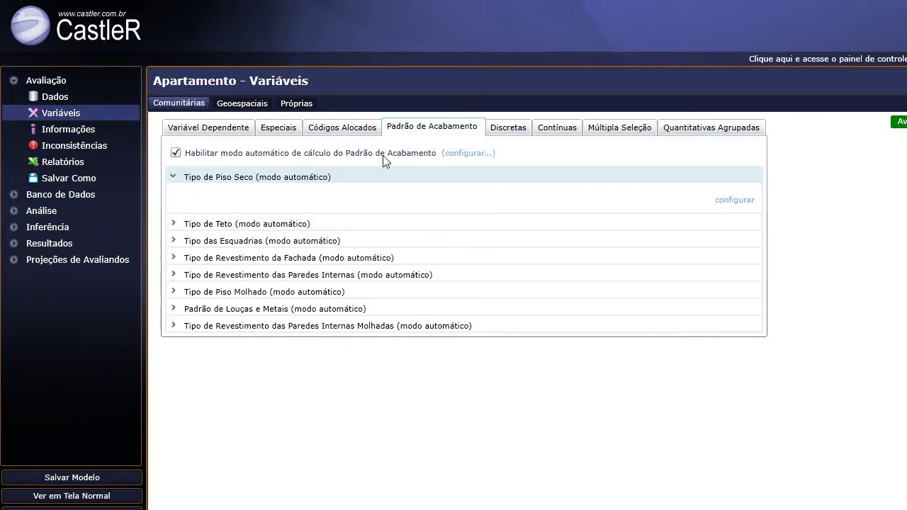
{"action": "left_click", "coordinate": [176, 153]}
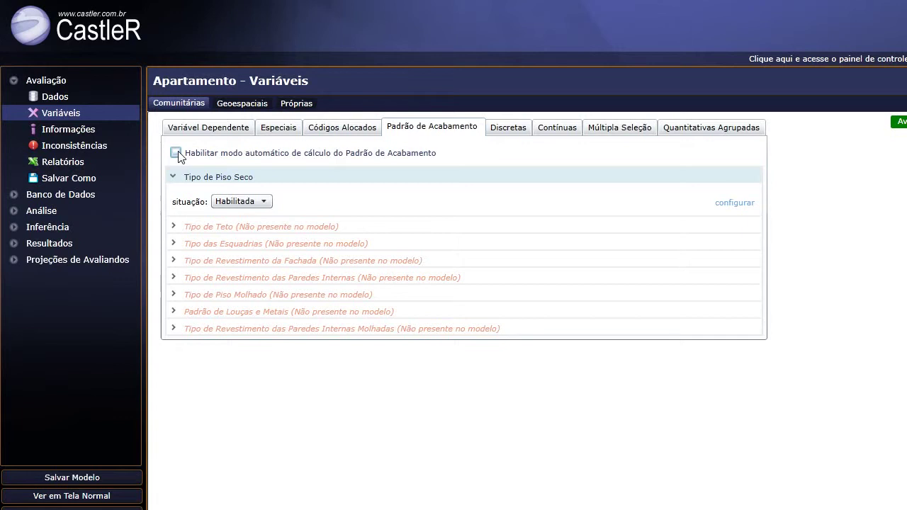
{"action": "left_click", "coordinate": [176, 153]}
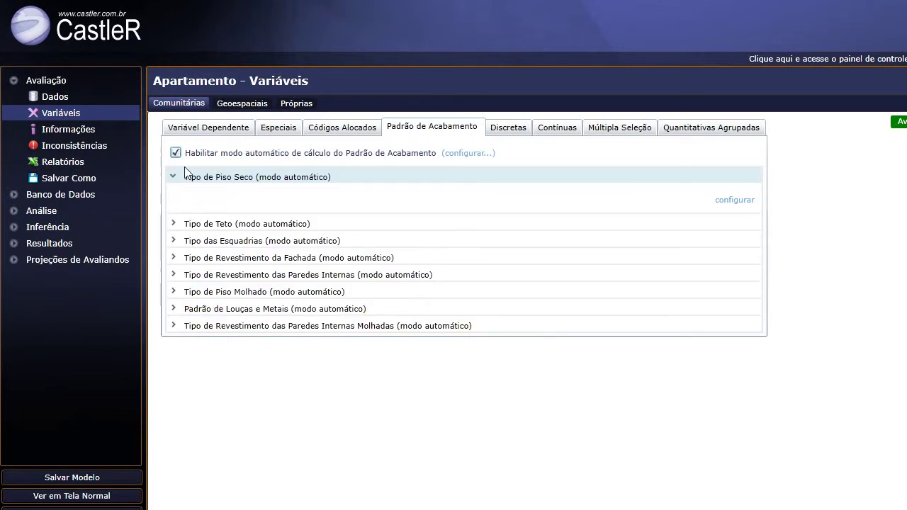
{"action": "left_click", "coordinate": [462, 154]}
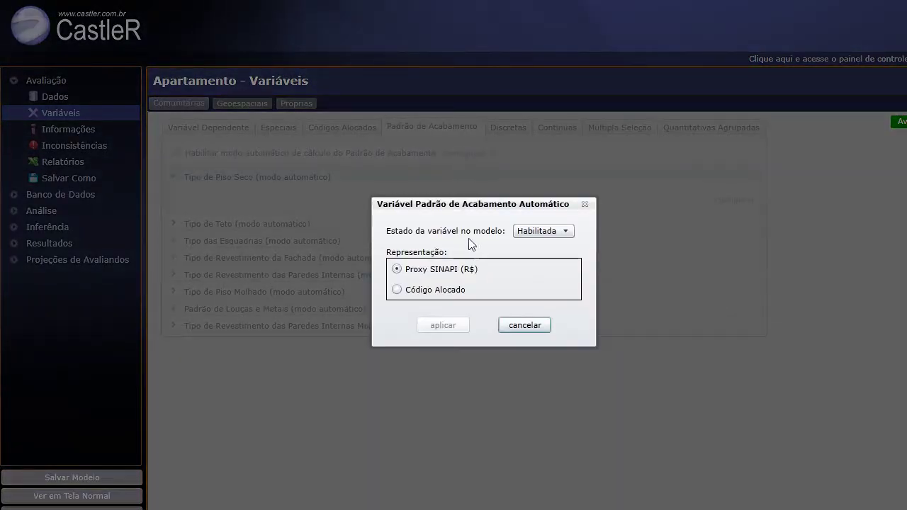
{"action": "left_click", "coordinate": [565, 232]}
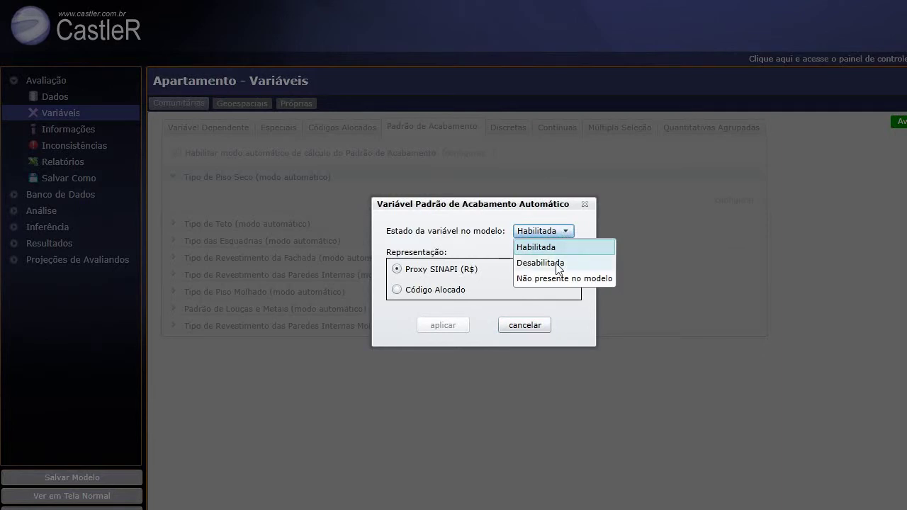
{"action": "left_click", "coordinate": [564, 278]}
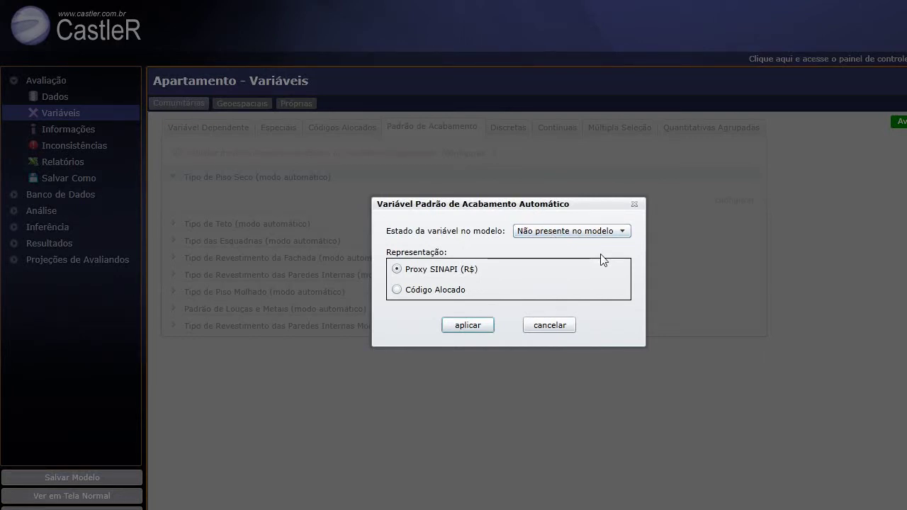
{"action": "left_click", "coordinate": [623, 231]}
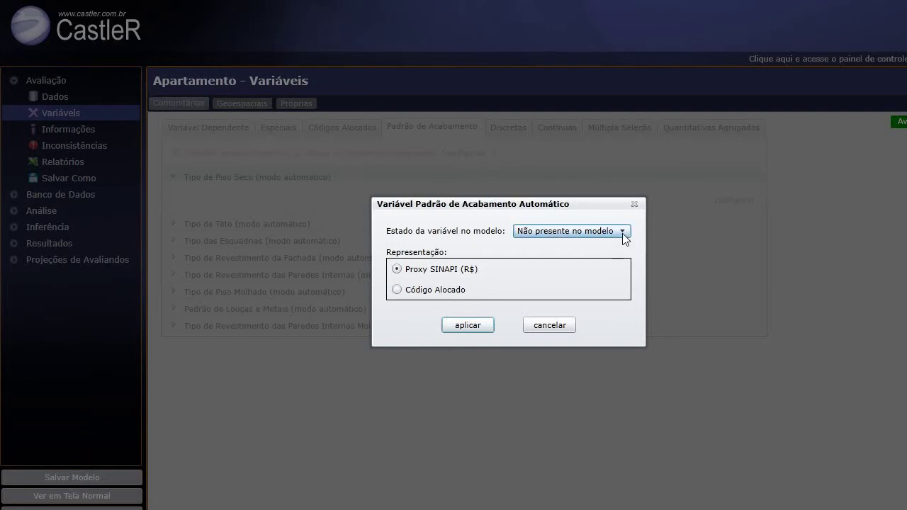
{"action": "left_click", "coordinate": [550, 248]}
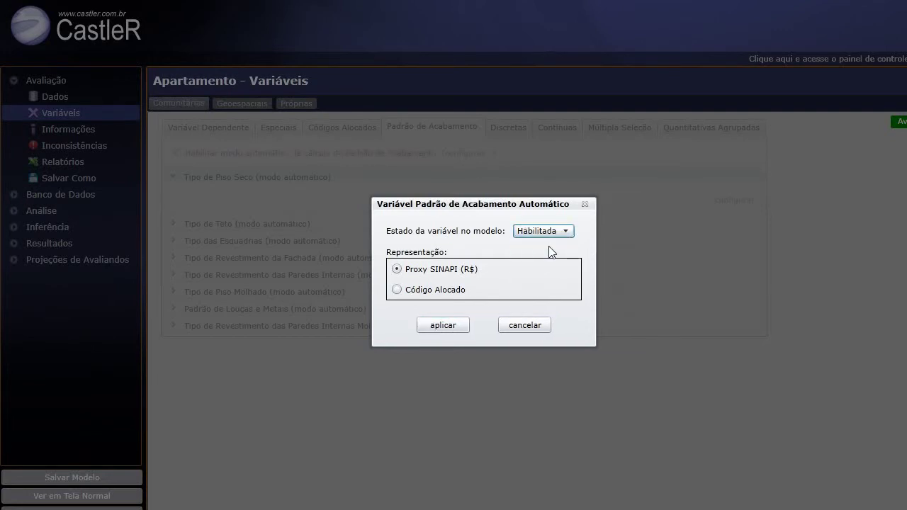
- Set the representation of the automatic Padrão de Acabamento variable to Código Alocado and apply it
{"action": "left_click", "coordinate": [397, 269]}
{"action": "left_click", "coordinate": [397, 289]}
{"action": "left_click", "coordinate": [436, 324]}
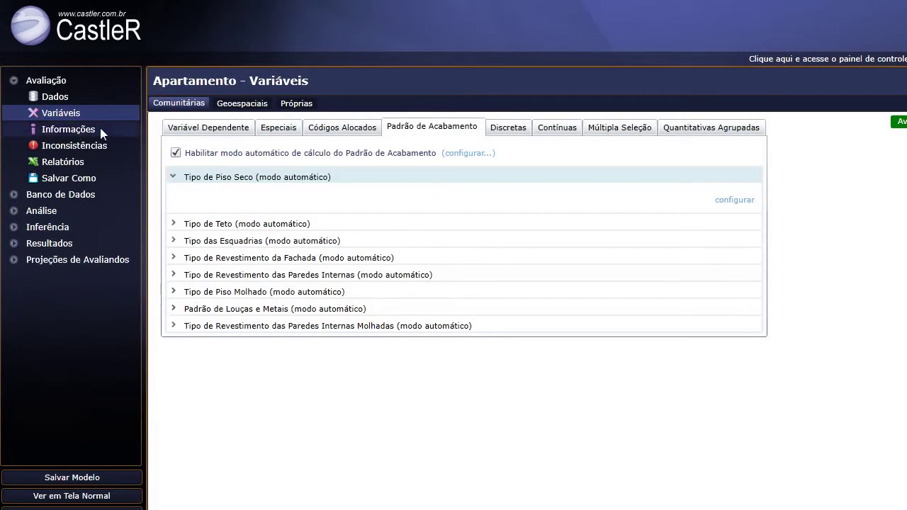
- Examine the Padrão de Acabamento Automático codes in the model's data list, sorting the column ascending and then descending
{"action": "left_click", "coordinate": [53, 98]}
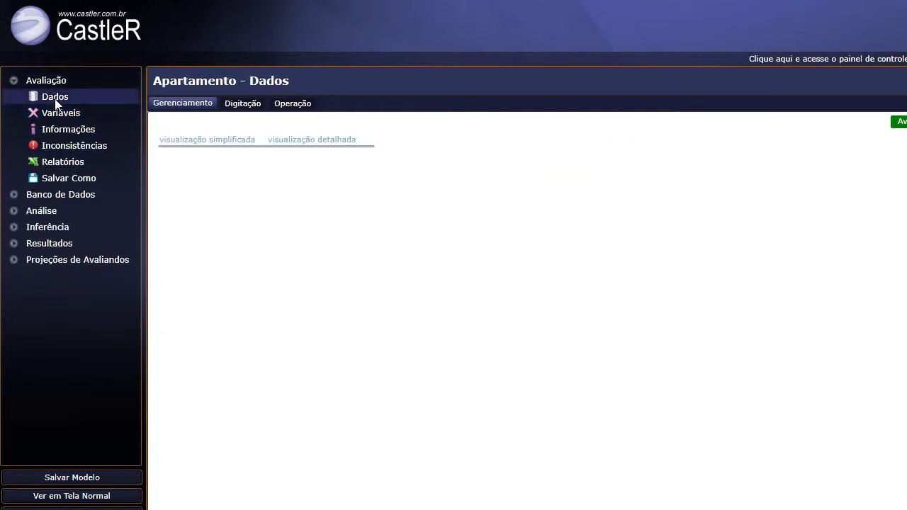
{"action": "scroll", "coordinate": [471, 392], "scroll_direction": "down", "scroll_amount": 1}
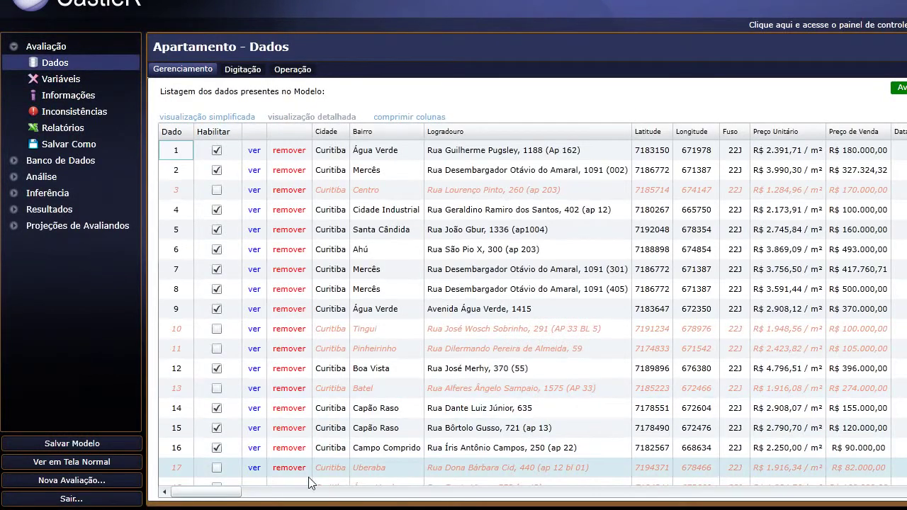
{"action": "left_click_drag", "start_coordinate": [236, 494], "coordinate": [408, 489]}
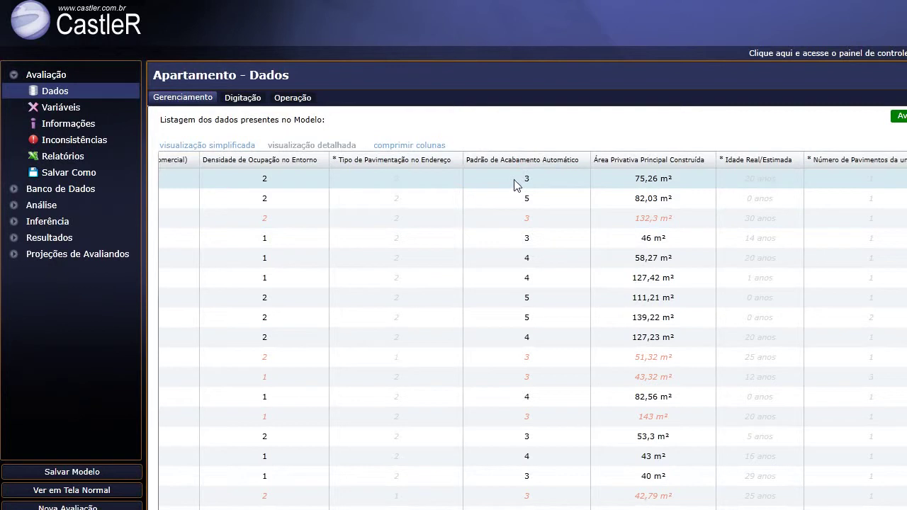
{"action": "left_click", "coordinate": [523, 170]}
{"action": "mouse_move", "coordinate": [527, 183]}
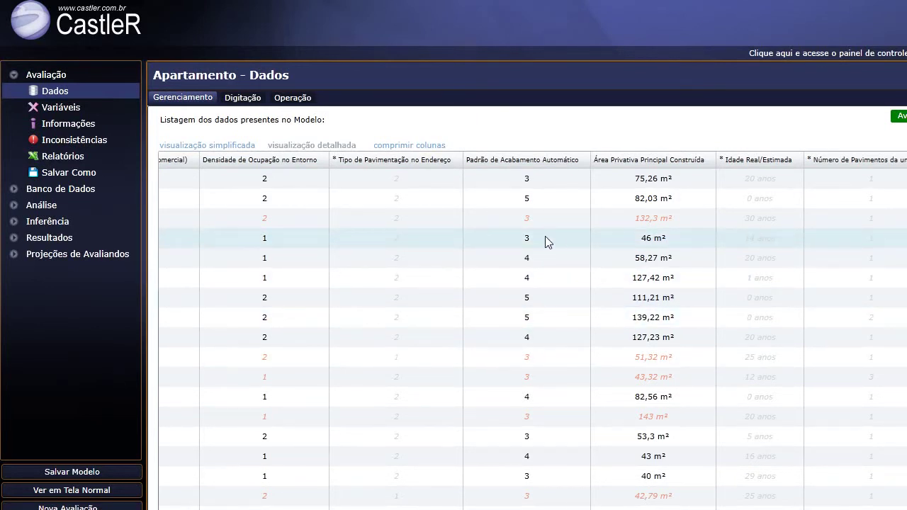
{"action": "scroll", "coordinate": [546, 333], "scroll_direction": "down", "scroll_amount": 3}
{"action": "scroll", "coordinate": [528, 322], "scroll_direction": "up", "scroll_amount": 3}
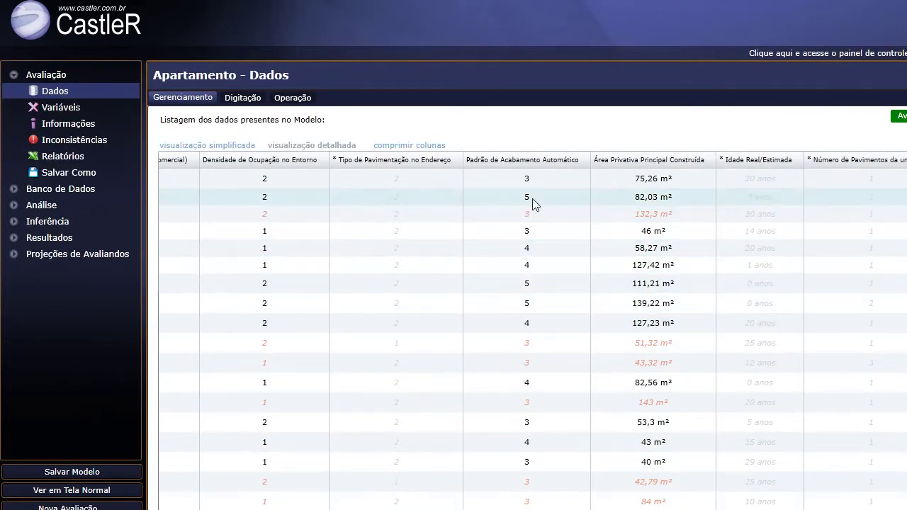
{"action": "left_click", "coordinate": [526, 162]}
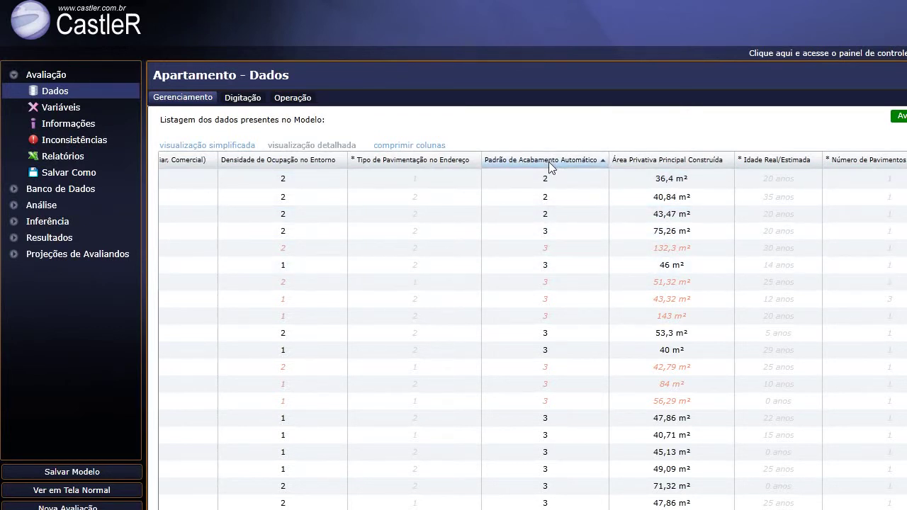
{"action": "left_click", "coordinate": [549, 160]}
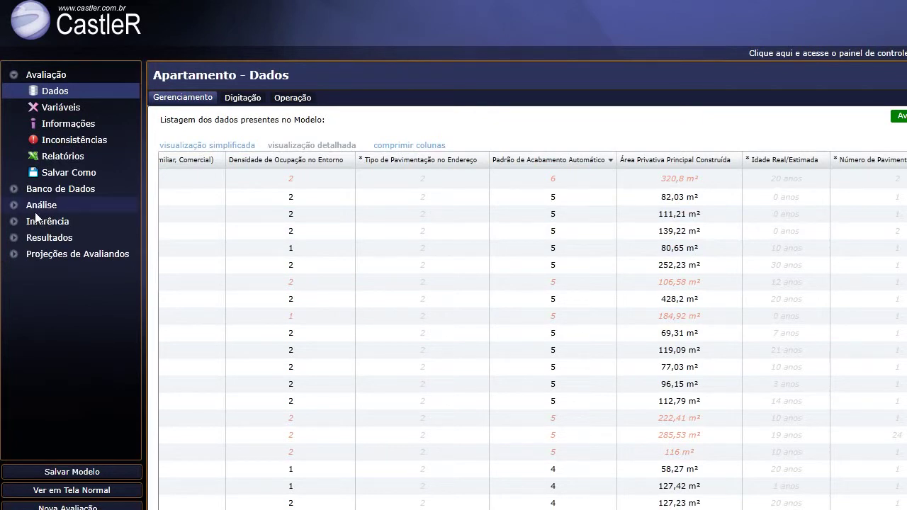
- Return to the bivariate analysis and plot Preço Unitário against Padrão de Acabamento Automático as the horizontal axis variable
{"action": "left_click", "coordinate": [13, 205]}
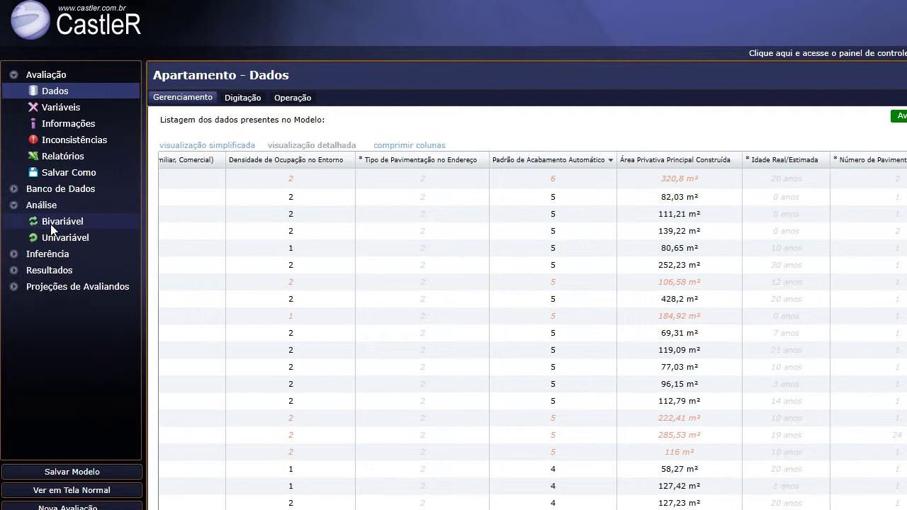
{"action": "left_click", "coordinate": [51, 226]}
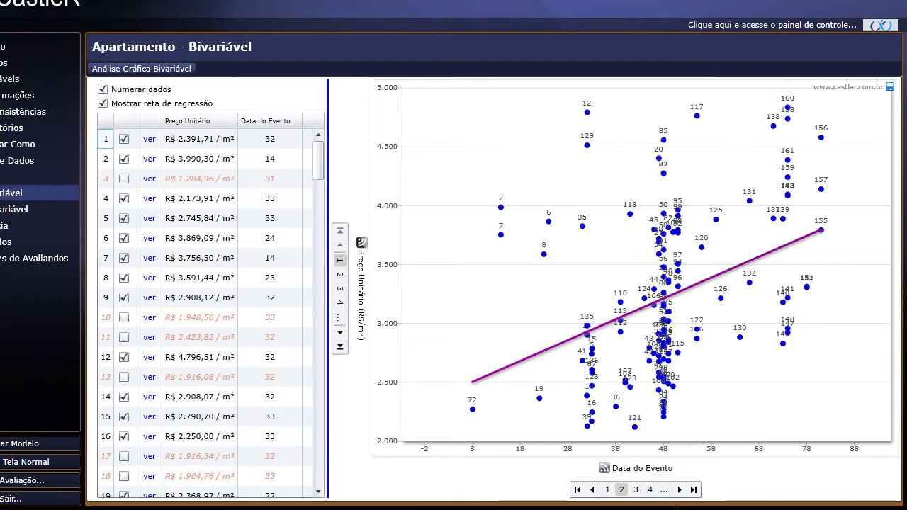
{"action": "left_click", "coordinate": [680, 490]}
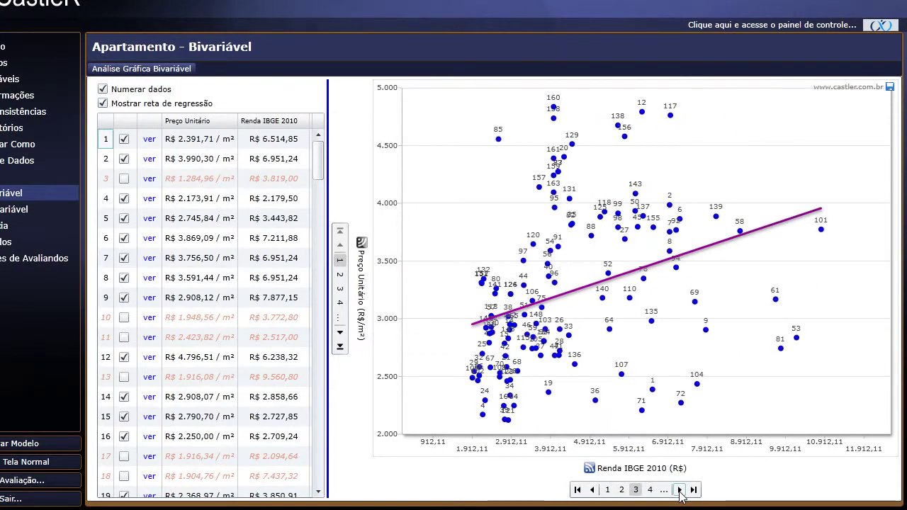
{"action": "left_click", "coordinate": [680, 489]}
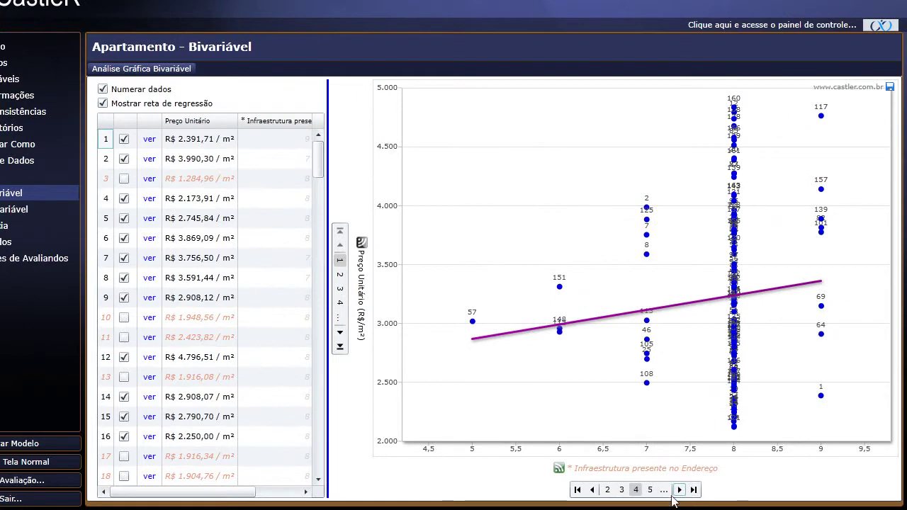
{"action": "left_click", "coordinate": [679, 489]}
{"action": "left_click", "coordinate": [679, 490]}
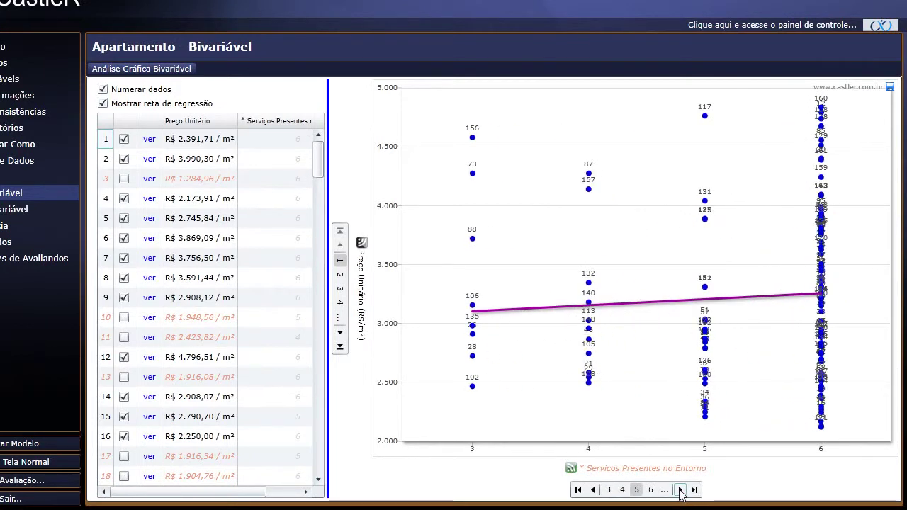
{"action": "left_click", "coordinate": [679, 489]}
{"action": "left_click", "coordinate": [679, 489]}
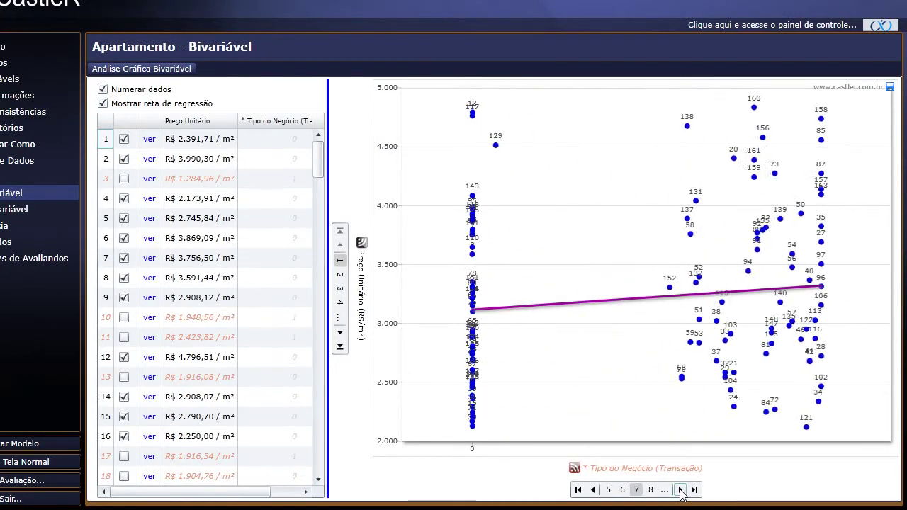
{"action": "left_click", "coordinate": [679, 490]}
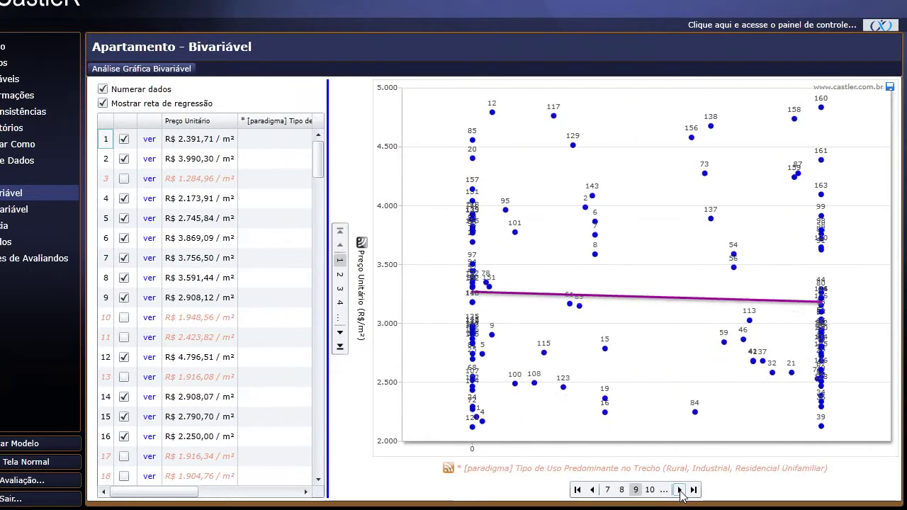
{"action": "left_click", "coordinate": [680, 489]}
{"action": "left_click", "coordinate": [680, 489]}
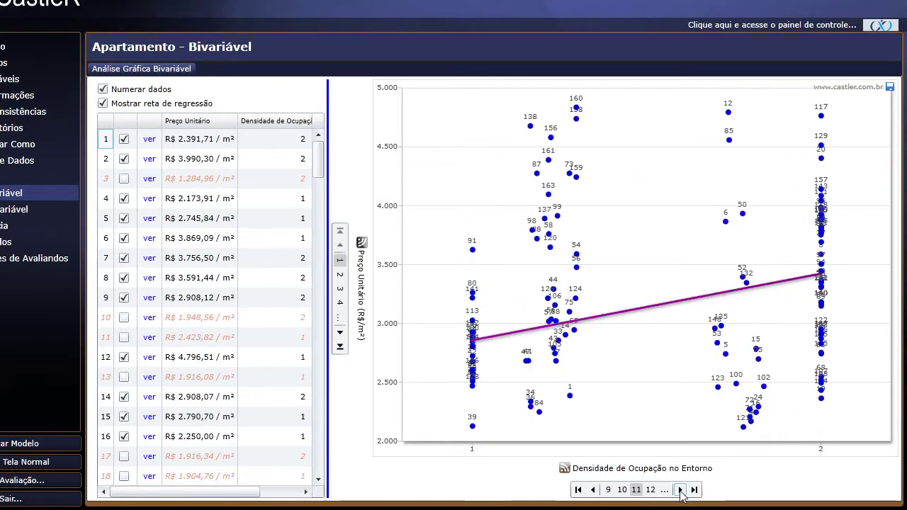
{"action": "left_click", "coordinate": [679, 489]}
{"action": "left_click", "coordinate": [679, 490]}
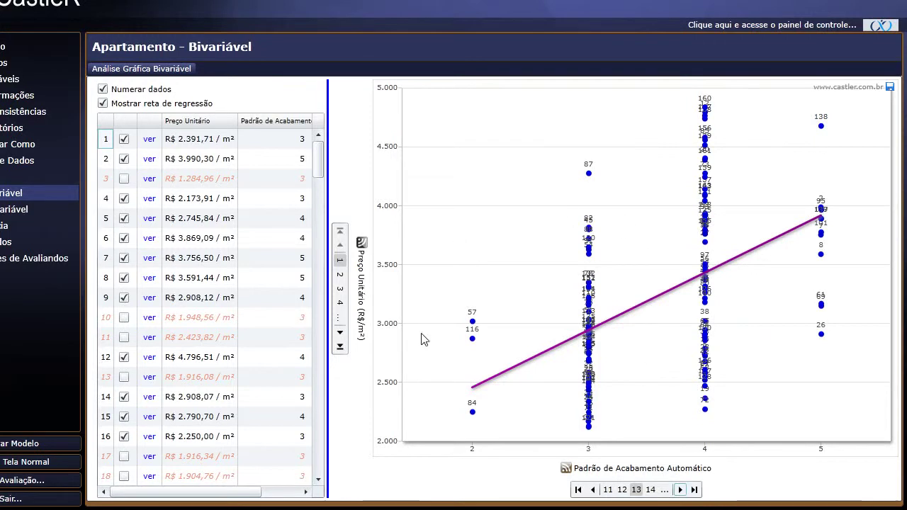
- Inspect the points with finishing code 2 in the chart, select data point 84 and open its full record
{"action": "scroll", "coordinate": [816, 287], "scroll_direction": "up", "scroll_amount": 1}
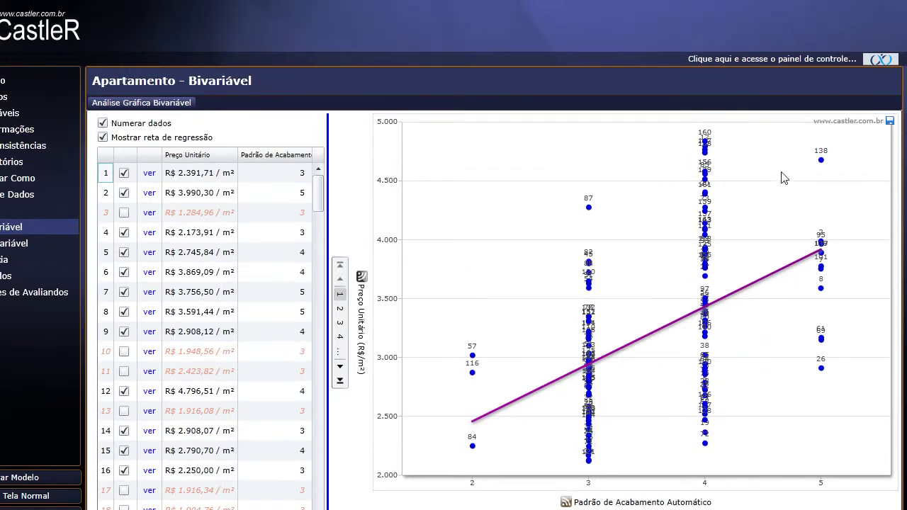
{"action": "scroll", "coordinate": [715, 320], "scroll_direction": "down", "scroll_amount": 1}
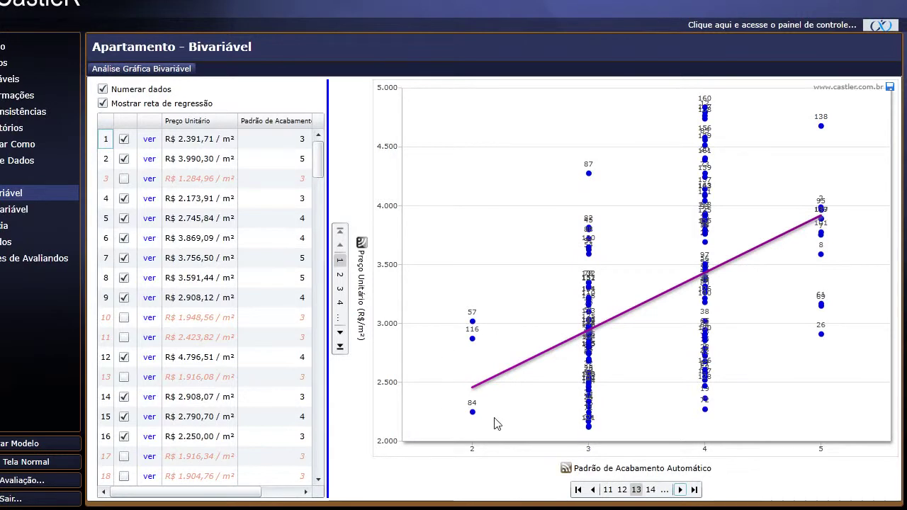
{"action": "mouse_move", "coordinate": [473, 412]}
{"action": "mouse_move", "coordinate": [473, 340]}
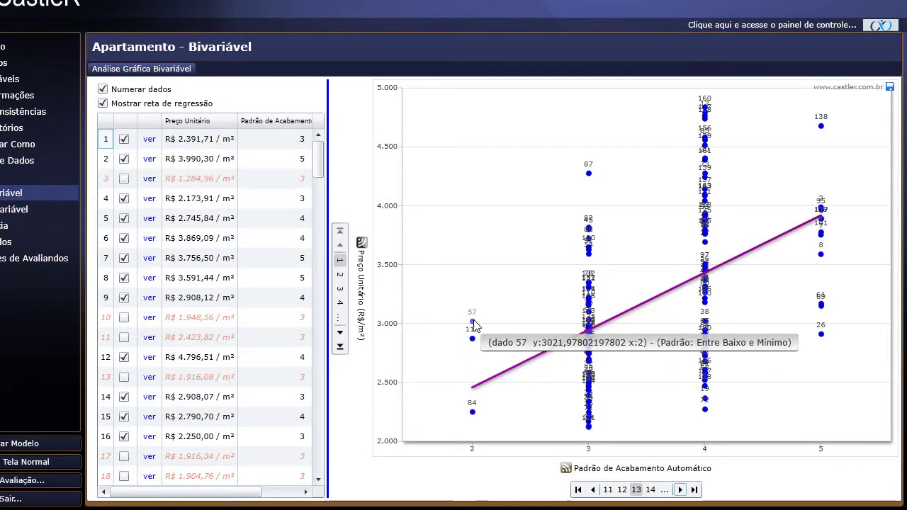
{"action": "left_click", "coordinate": [472, 413]}
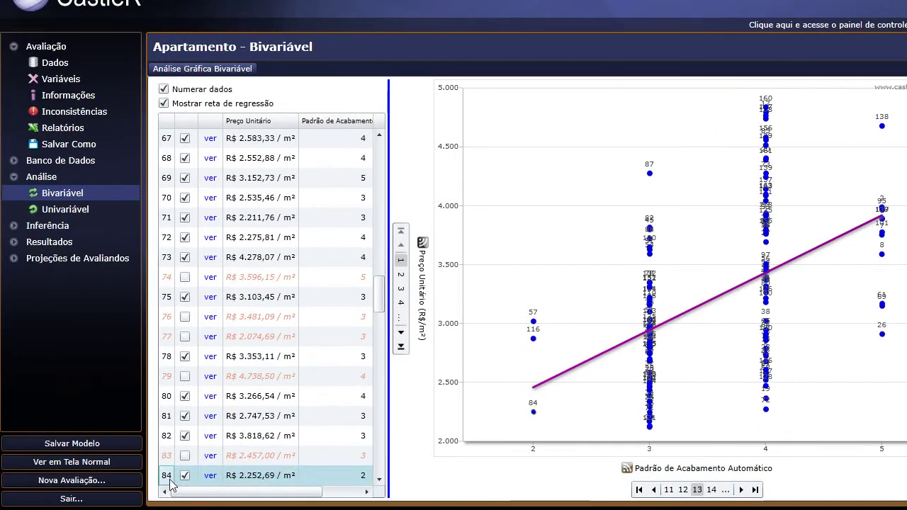
{"action": "left_click", "coordinate": [210, 477]}
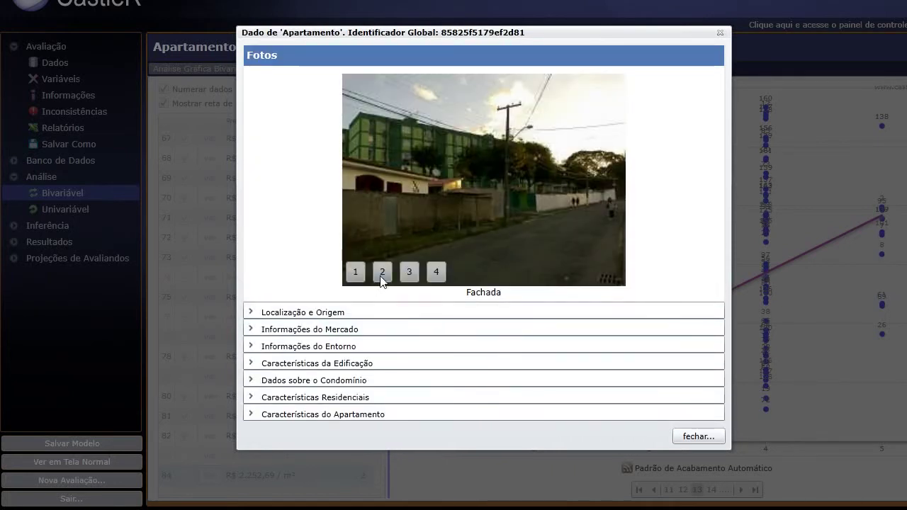
- View photos 2, 3 and 4 of the apartment record for data point 84
{"action": "left_click", "coordinate": [380, 276]}
{"action": "left_click", "coordinate": [409, 274]}
{"action": "left_click", "coordinate": [433, 270]}
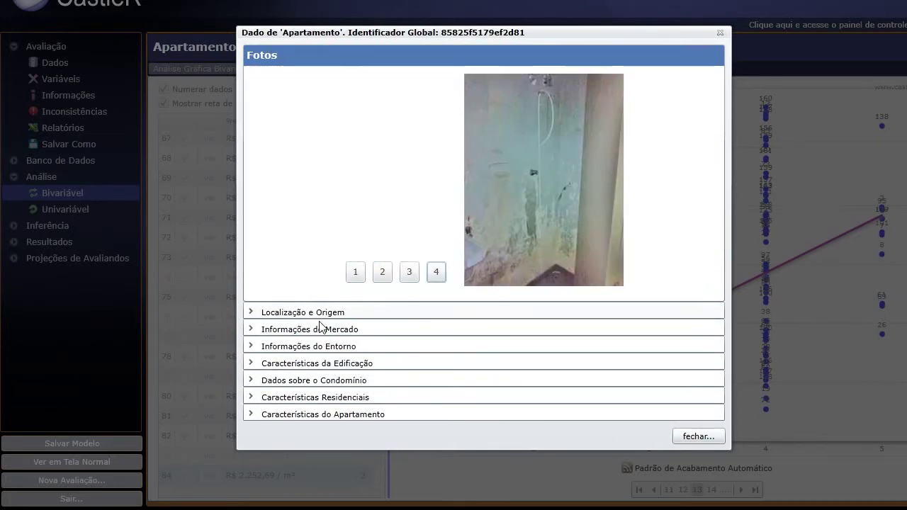
- Review every information section of the apartment record, from Localização e Origem to Características do Apartamento, and close the record
{"action": "left_click", "coordinate": [286, 313]}
{"action": "left_click", "coordinate": [311, 238]}
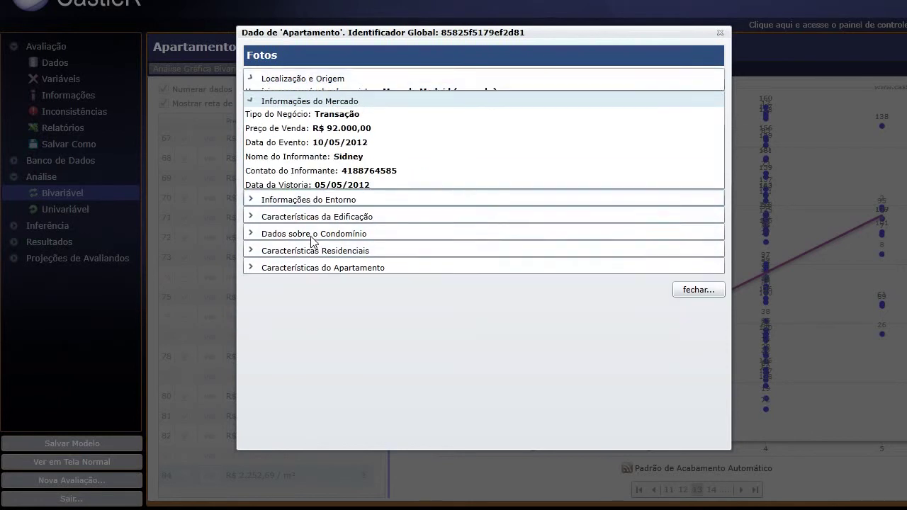
{"action": "left_click", "coordinate": [298, 198]}
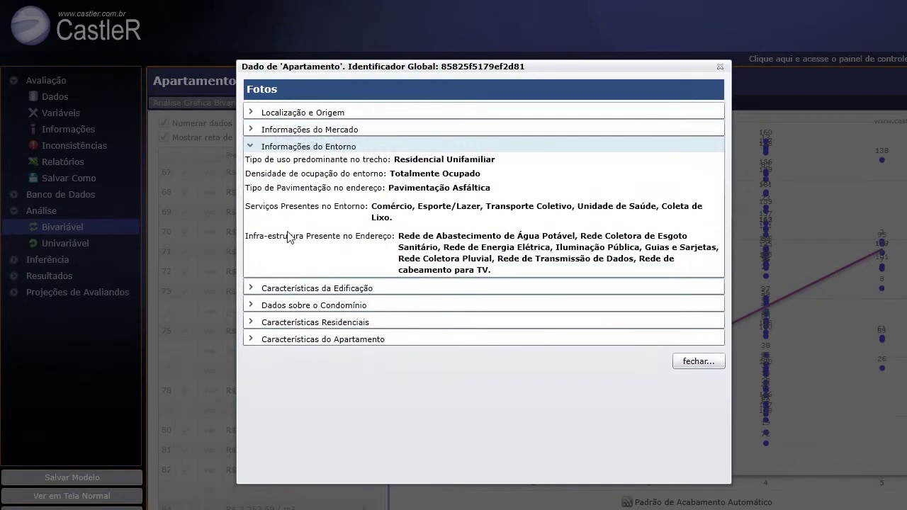
{"action": "left_click", "coordinate": [301, 288]}
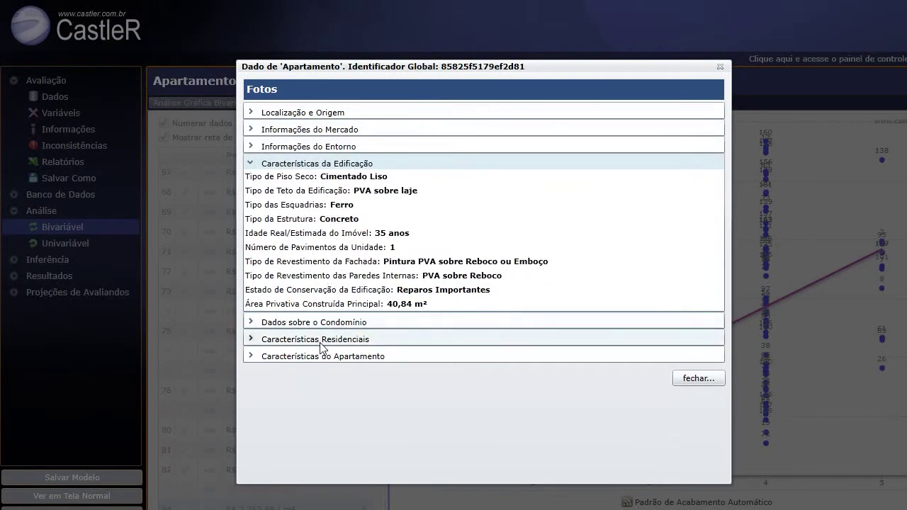
{"action": "left_click", "coordinate": [320, 326]}
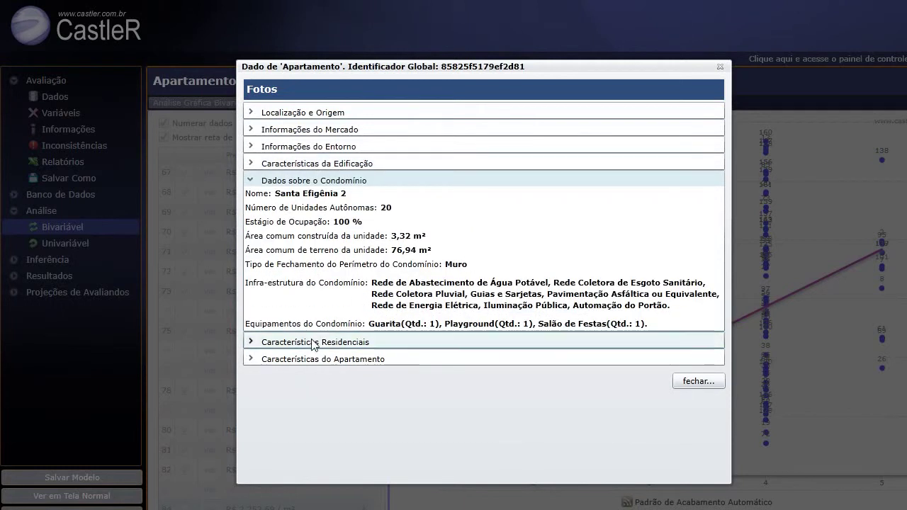
{"action": "left_click", "coordinate": [312, 342]}
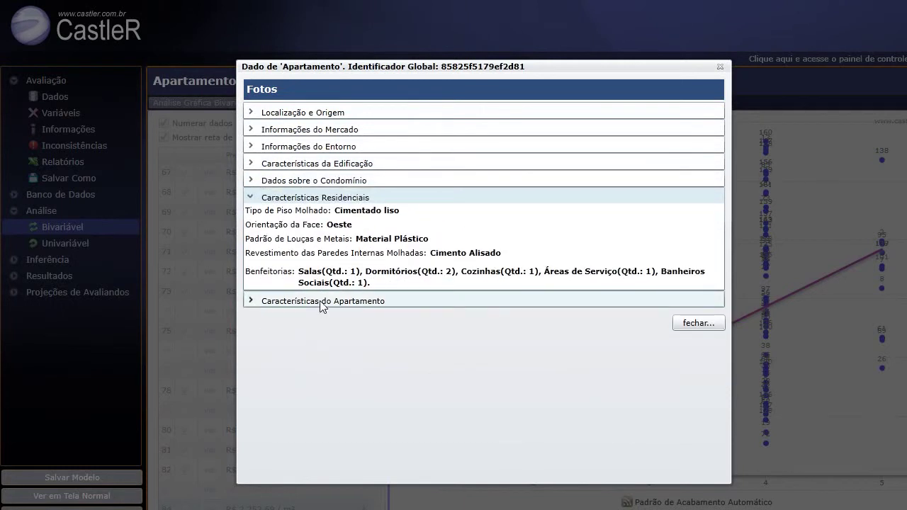
{"action": "left_click", "coordinate": [321, 303]}
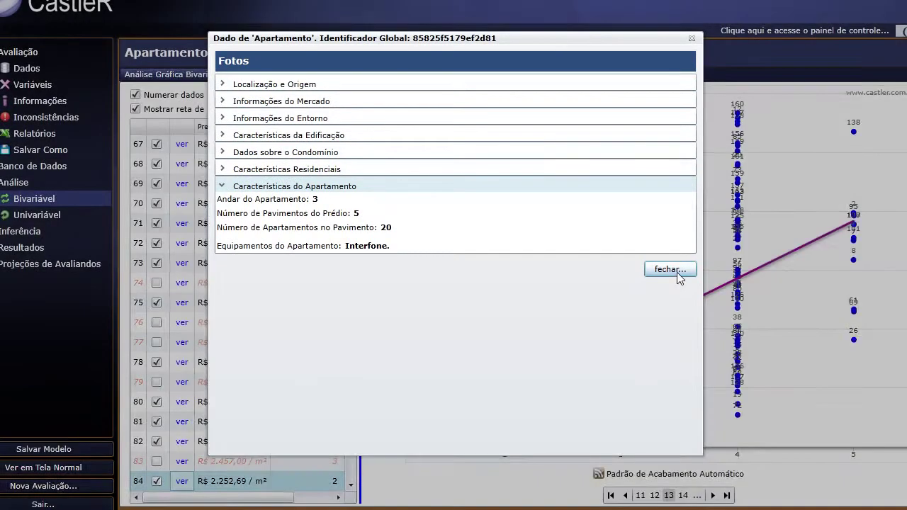
{"action": "left_click", "coordinate": [670, 270]}
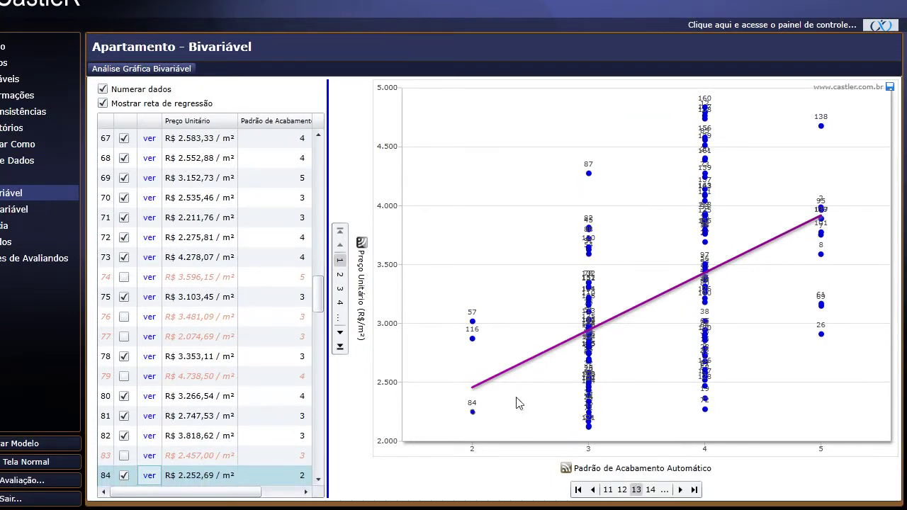
- Switch to the univariate analysis, display the discrete distribution of Padrão de Acabamento Automático and check the description of code 2
{"action": "left_click", "coordinate": [56, 215]}
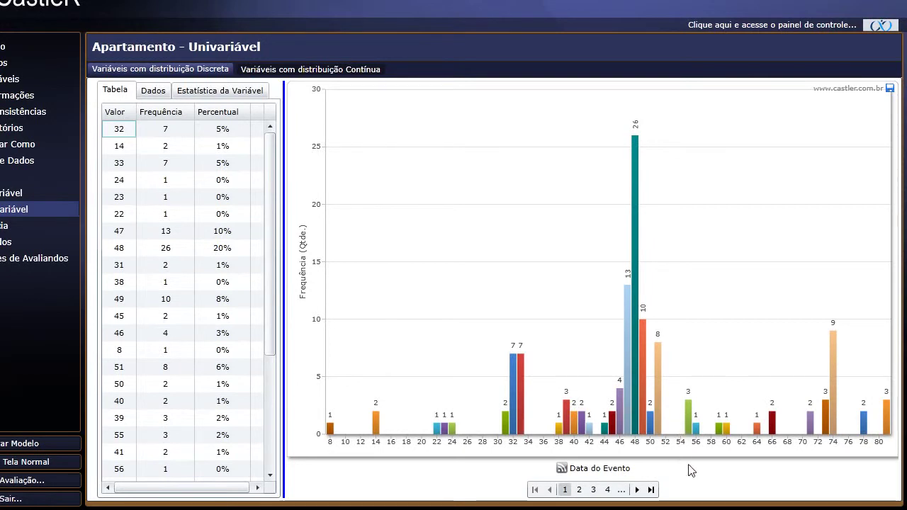
{"action": "left_click", "coordinate": [635, 490]}
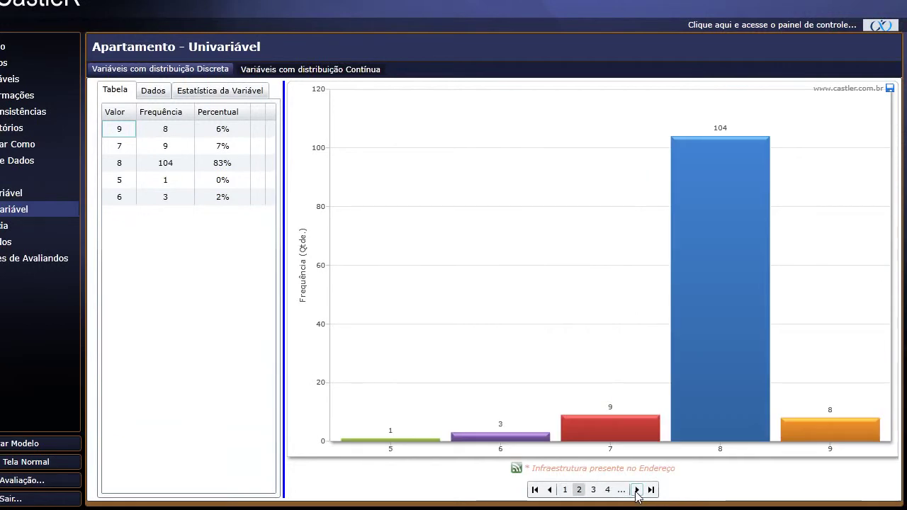
{"action": "left_click", "coordinate": [636, 491]}
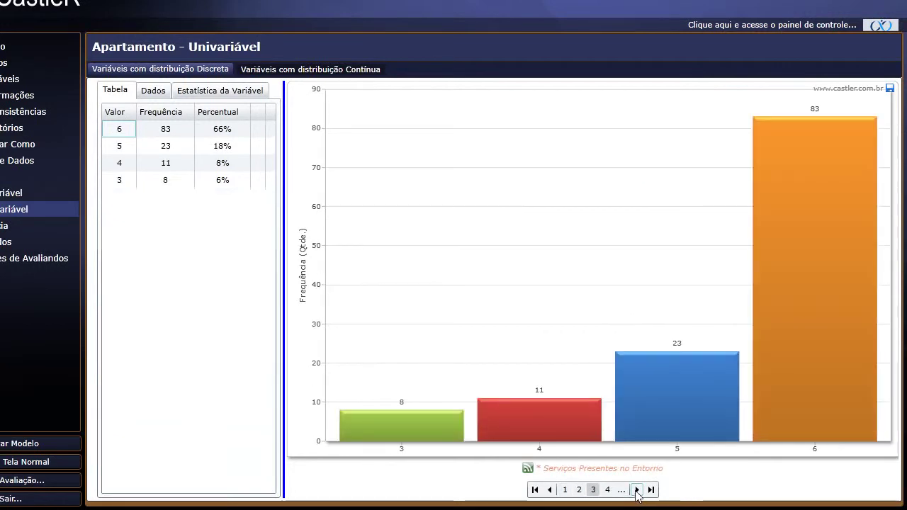
{"action": "left_click", "coordinate": [637, 489]}
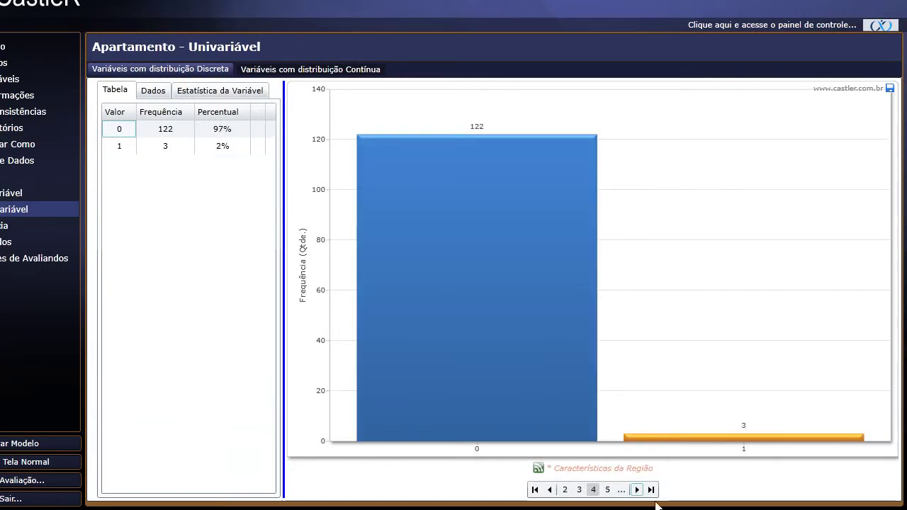
{"action": "left_click", "coordinate": [637, 490]}
{"action": "left_click", "coordinate": [636, 490]}
{"action": "left_click", "coordinate": [636, 491]}
{"action": "left_click", "coordinate": [636, 490]}
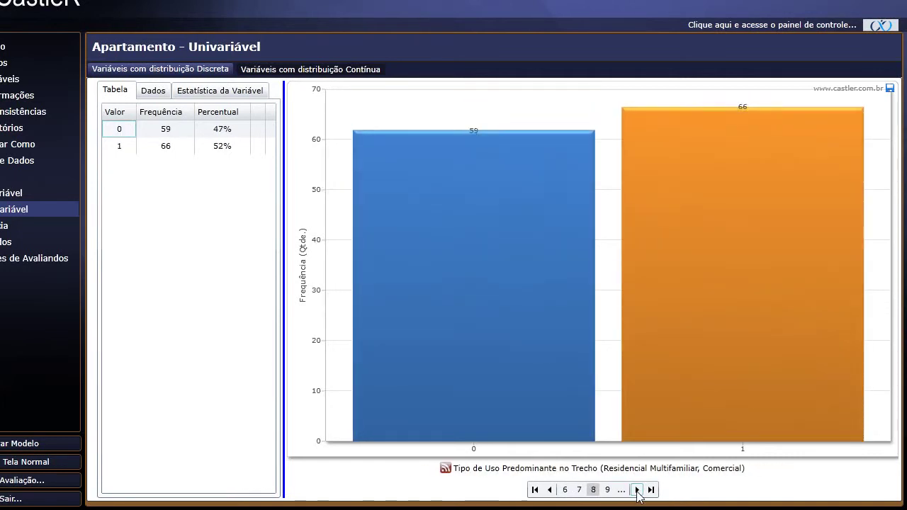
{"action": "left_click", "coordinate": [636, 490]}
{"action": "left_click", "coordinate": [636, 490]}
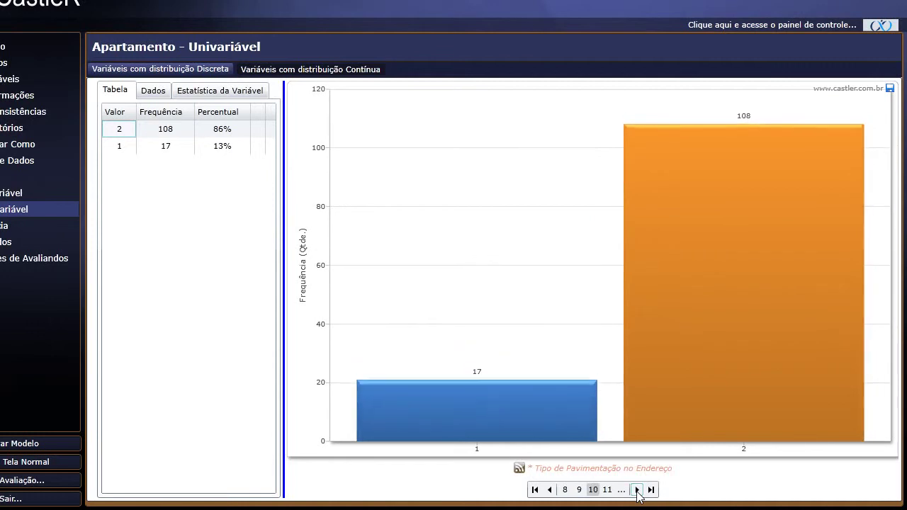
{"action": "left_click", "coordinate": [636, 490]}
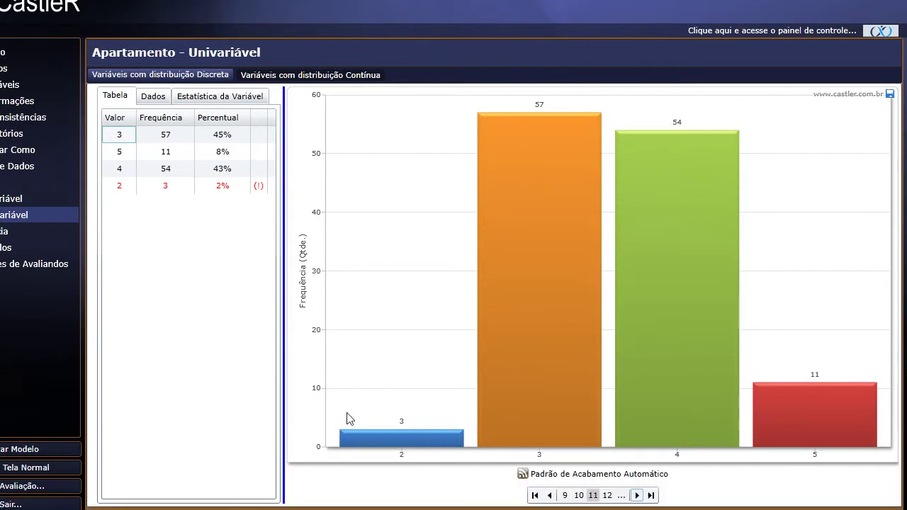
{"action": "mouse_move", "coordinate": [466, 409]}
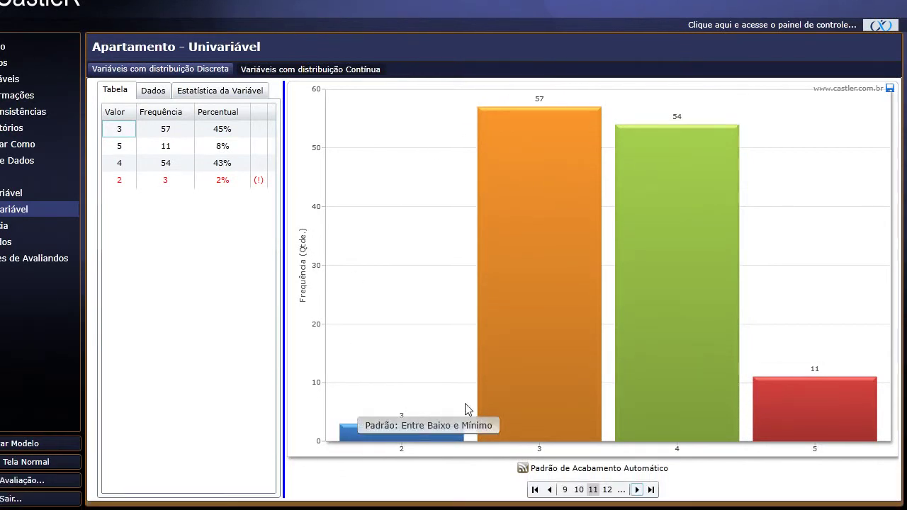